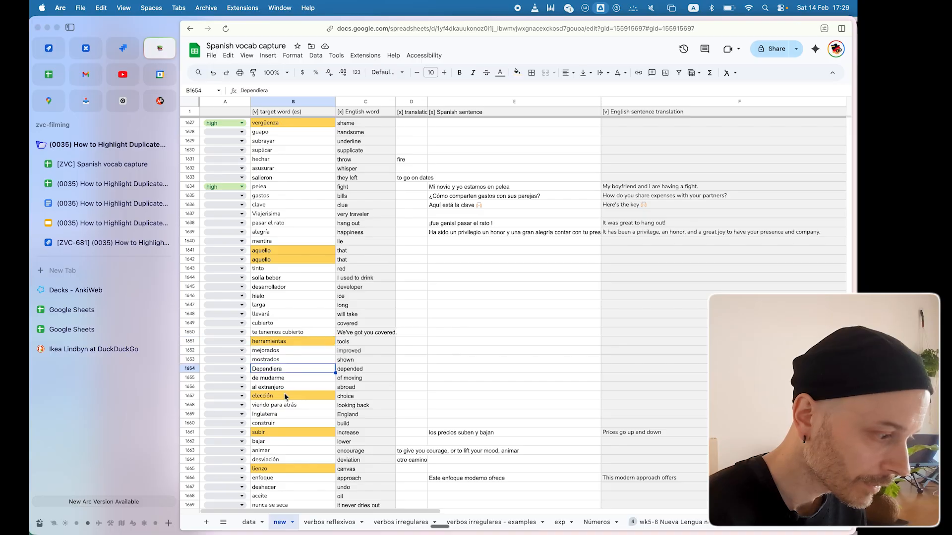
Examine the highlighted duplicate words in the target word column through the end of the vocabulary list.
{"action": "left_click", "coordinate": [284, 396]}
{"action": "left_click", "coordinate": [284, 412]}
{"action": "scroll", "coordinate": [284, 411], "scroll_direction": "down", "scroll_amount": 8}
{"action": "scroll", "coordinate": [284, 416], "scroll_direction": "down", "scroll_amount": 2}
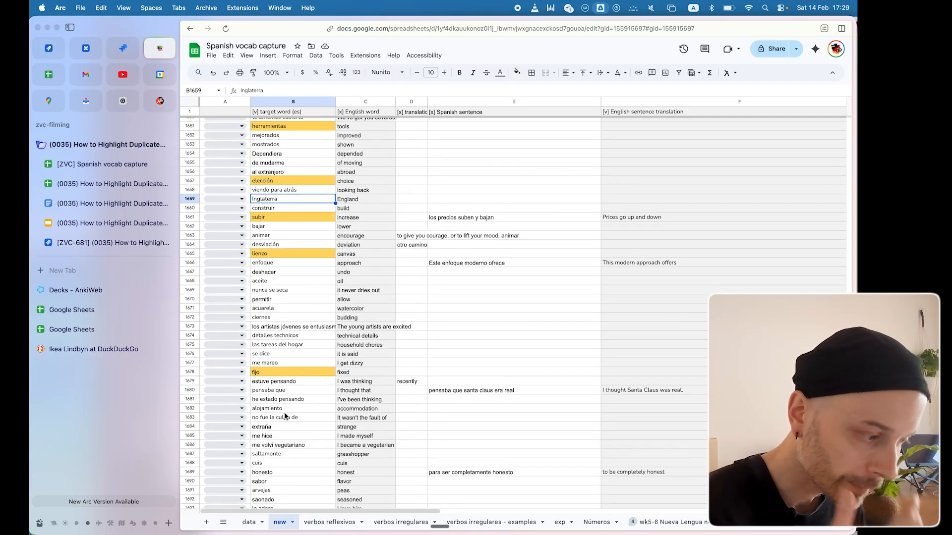
{"action": "left_click", "coordinate": [286, 355]}
{"action": "left_click", "coordinate": [278, 415]}
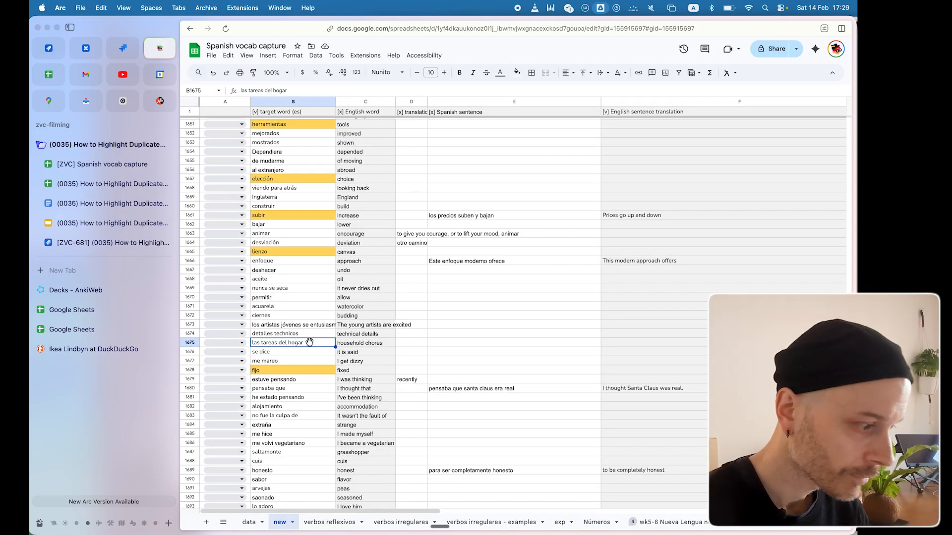
{"action": "scroll", "coordinate": [307, 380], "scroll_direction": "down", "scroll_amount": 20}
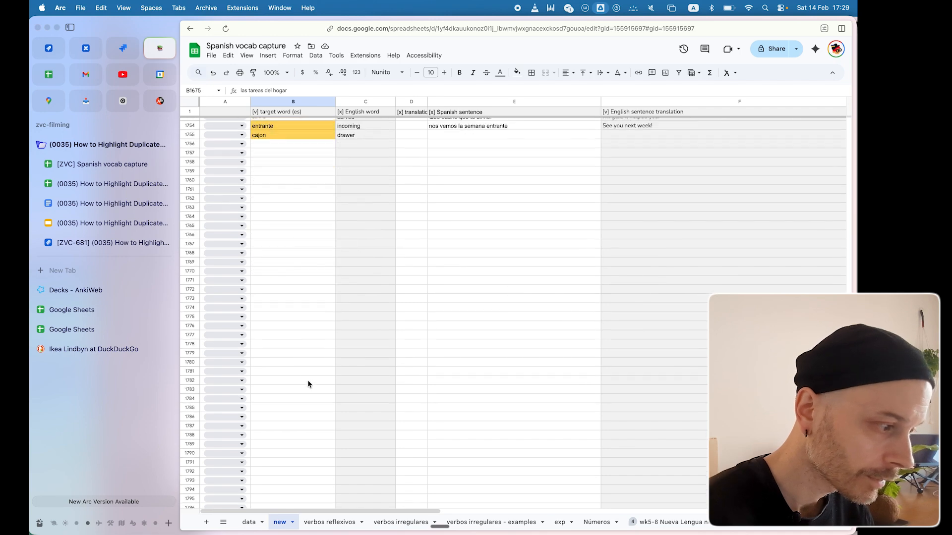
{"action": "left_click", "coordinate": [307, 257]}
{"action": "left_click", "coordinate": [301, 211]}
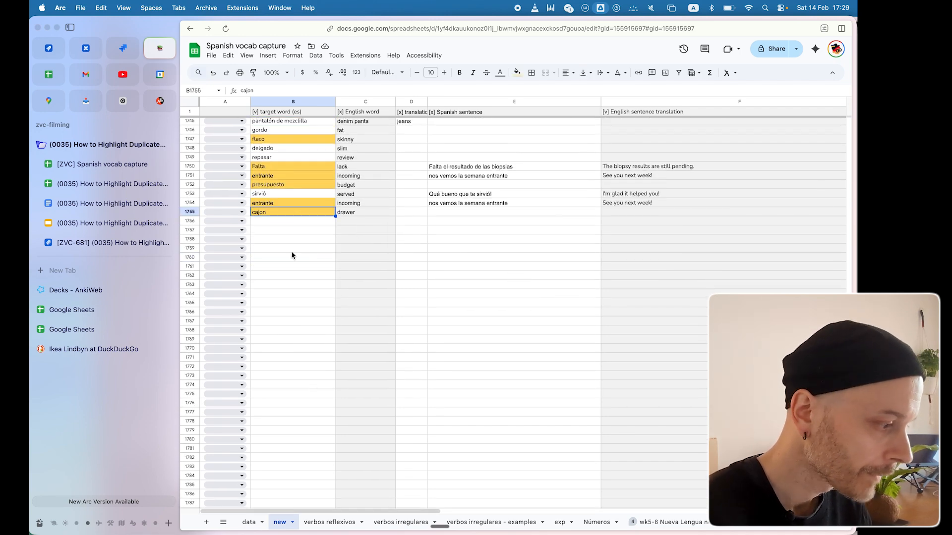
{"action": "left_click", "coordinate": [291, 250]}
{"action": "left_click", "coordinate": [288, 222]}
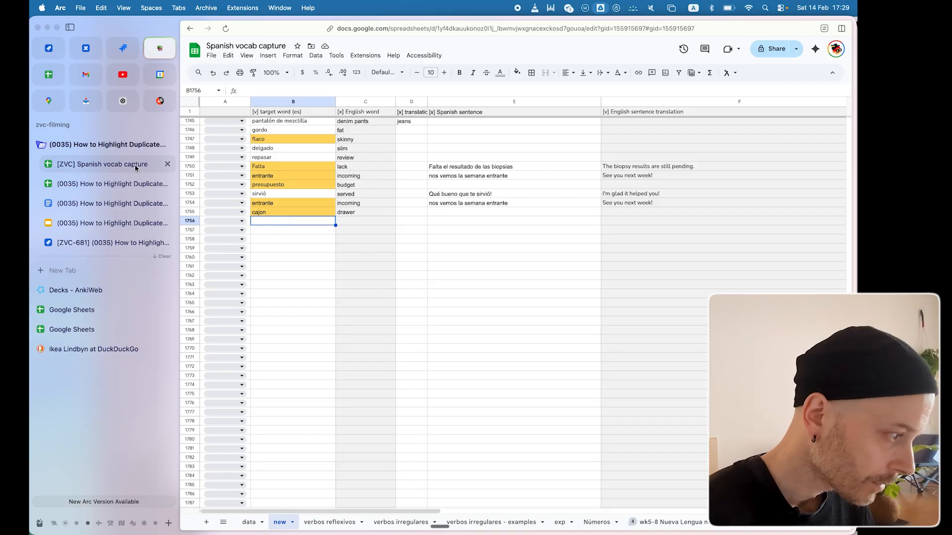
Switch to the [ZVC] Spanish vocab capture spreadsheet and examine the target words and Spanish sentences on its new sheet.
{"action": "left_click", "coordinate": [108, 165]}
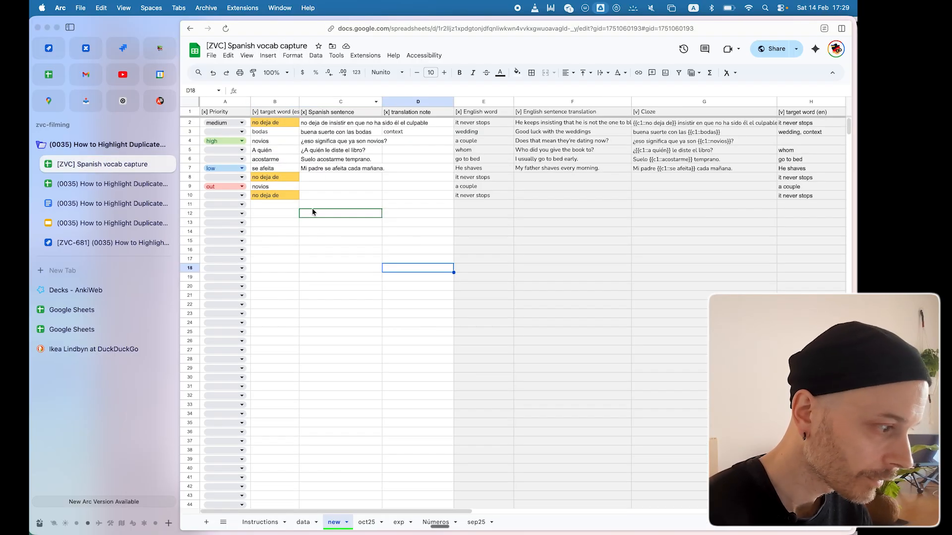
{"action": "left_click", "coordinate": [353, 170]}
{"action": "left_click", "coordinate": [360, 187]}
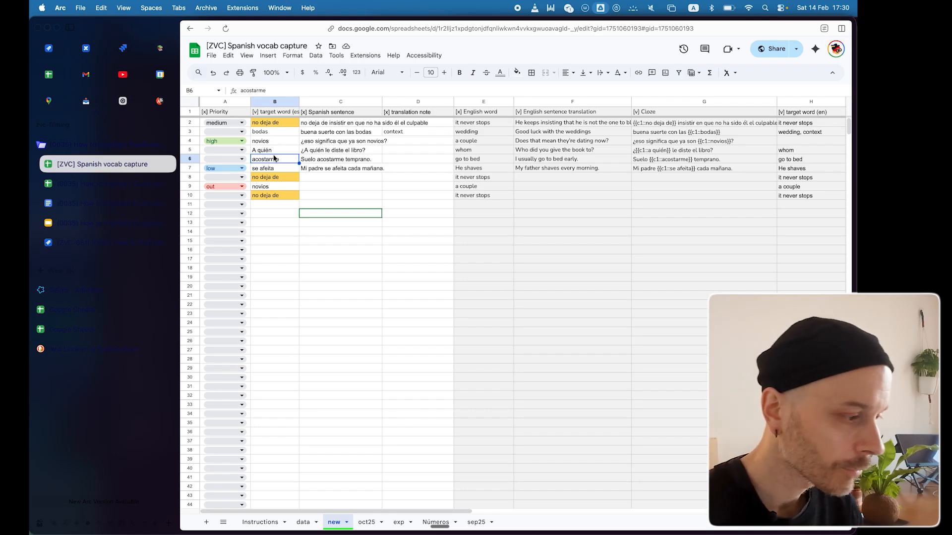
{"action": "left_click", "coordinate": [283, 152]}
{"action": "left_click", "coordinate": [322, 159]}
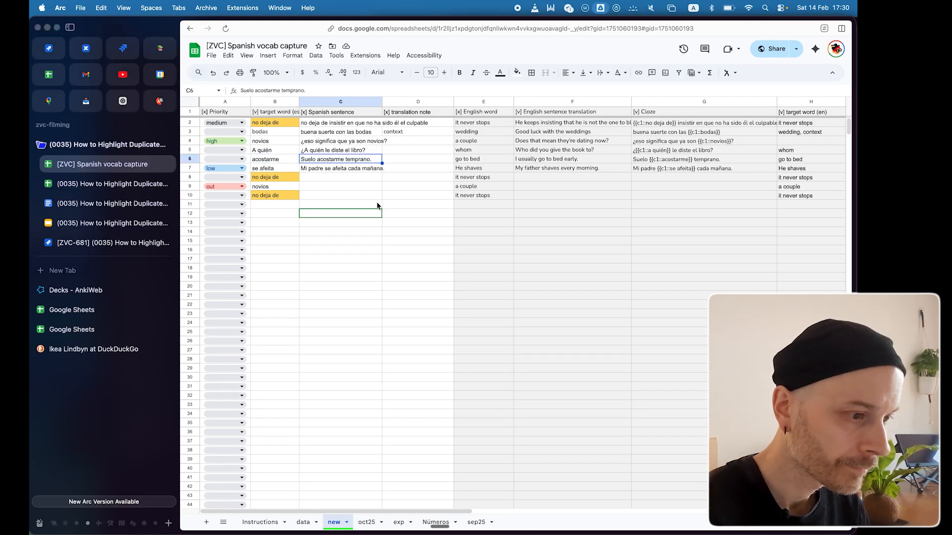
{"action": "left_click", "coordinate": [400, 196]}
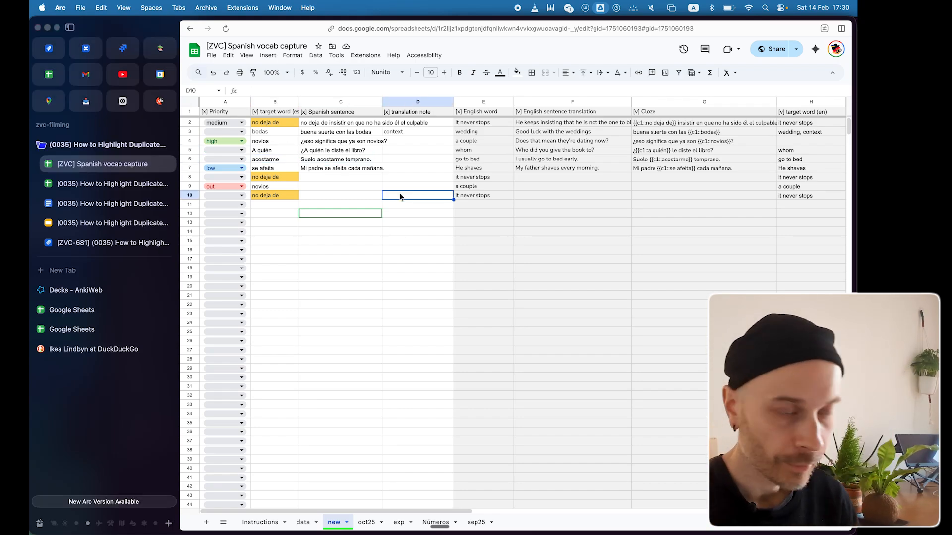
{"action": "left_click", "coordinate": [335, 160]}
{"action": "left_click", "coordinate": [354, 196]}
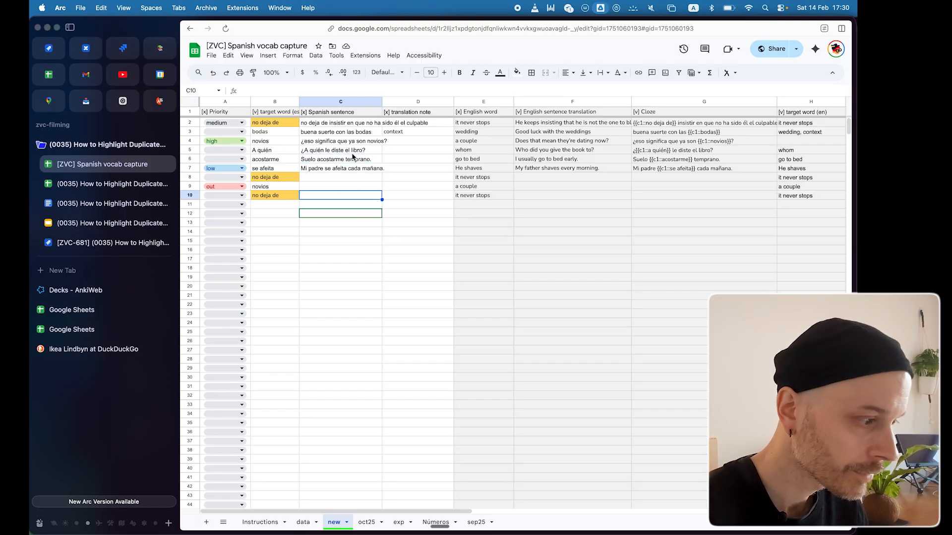
{"action": "left_click", "coordinate": [269, 147]}
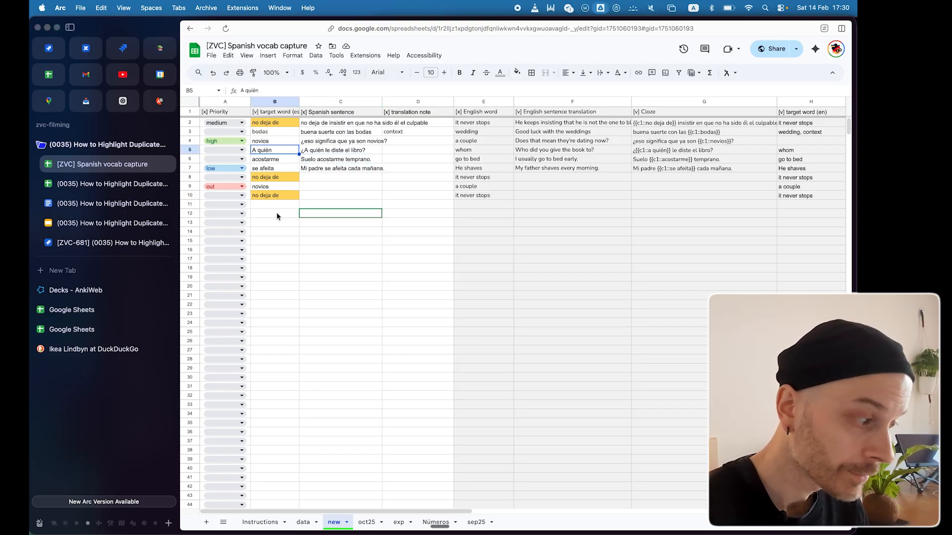
Clear the Priority values in A2:A10.
{"action": "left_click", "coordinate": [245, 125]}
{"action": "left_click_drag", "start_coordinate": [250, 125], "coordinate": [250, 195]}
{"action": "key", "text": "Delete"}
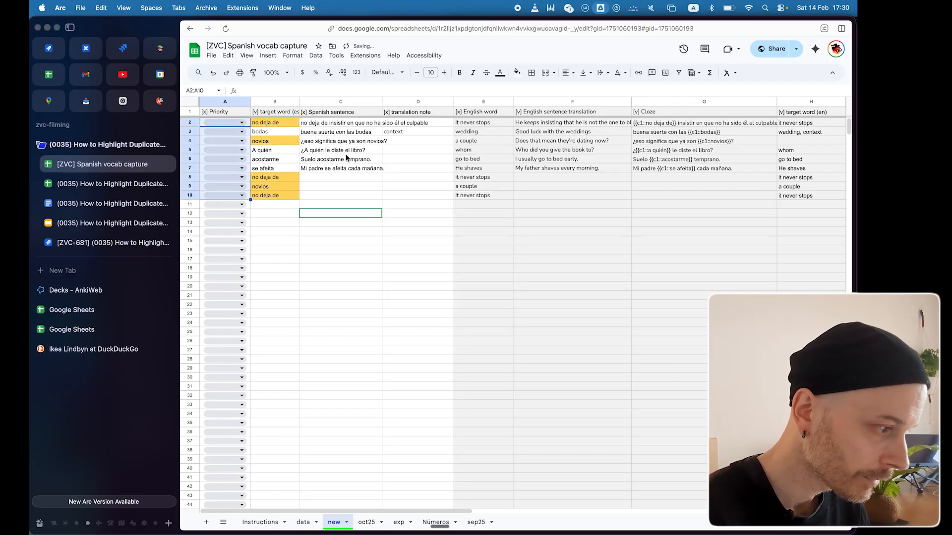
{"action": "left_click", "coordinate": [358, 169]}
{"action": "left_click", "coordinate": [325, 196]}
{"action": "left_click", "coordinate": [274, 162]}
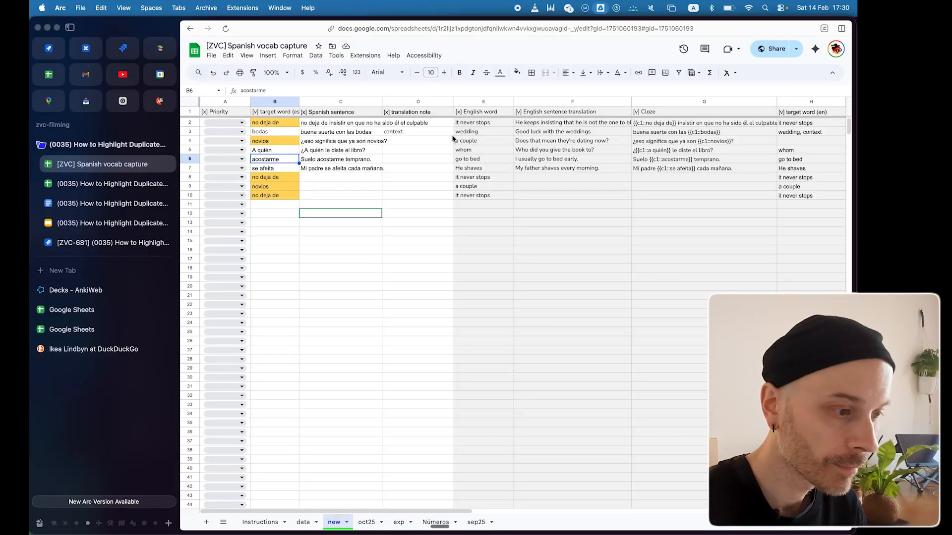
Apply the saved Duplicates filter view to the new sheet.
{"action": "left_click", "coordinate": [694, 73]}
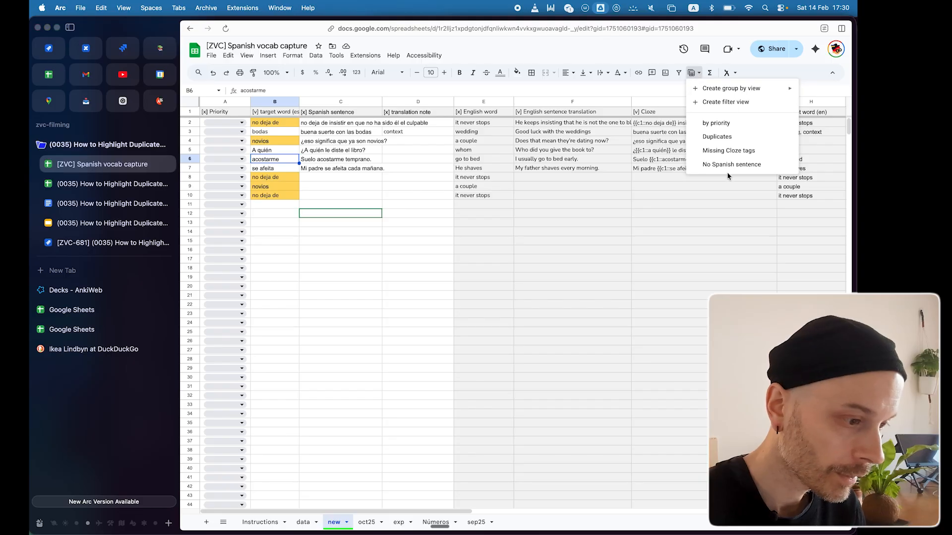
{"action": "left_click", "coordinate": [713, 141]}
{"action": "left_click", "coordinate": [367, 365]}
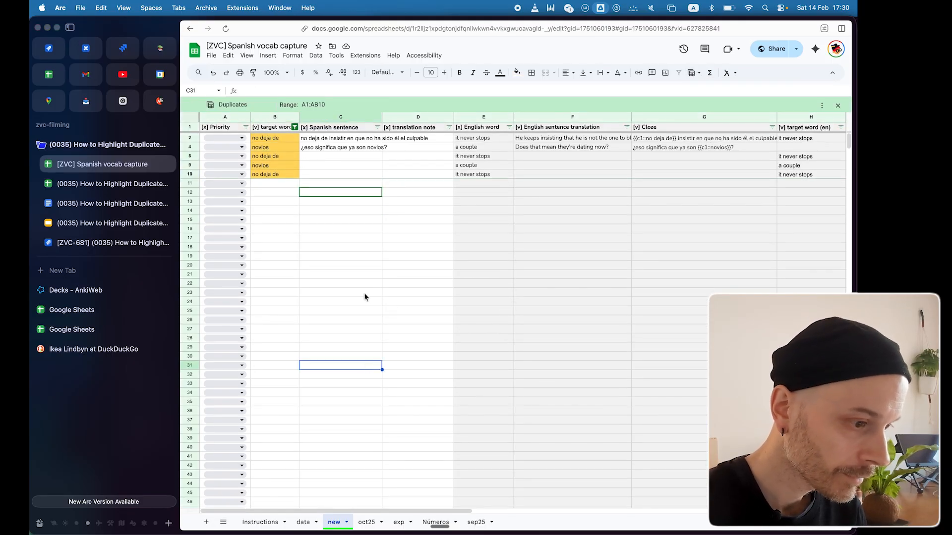
Inspect the fill color criterion of the target word (es) column's filter without changing it.
{"action": "left_click", "coordinate": [295, 127]}
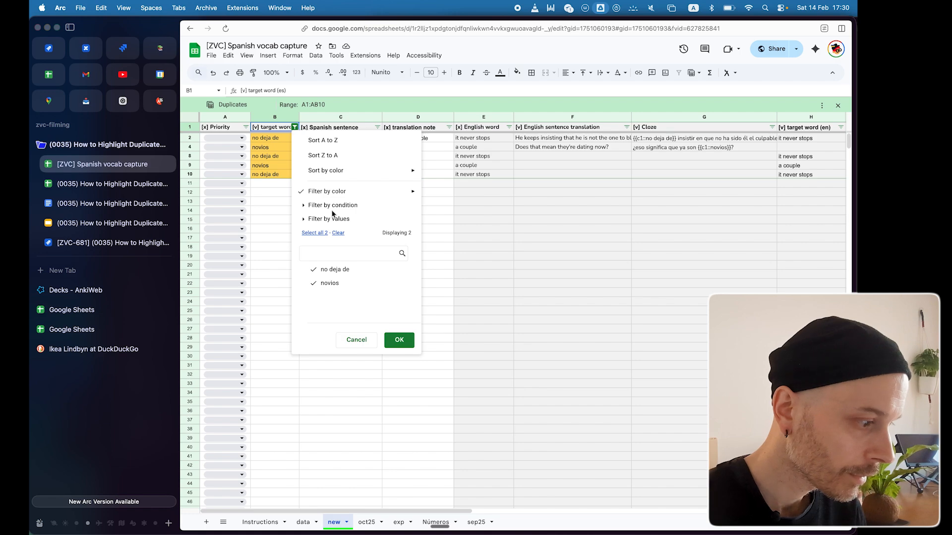
{"action": "mouse_move", "coordinate": [329, 193]}
{"action": "mouse_move", "coordinate": [459, 208]}
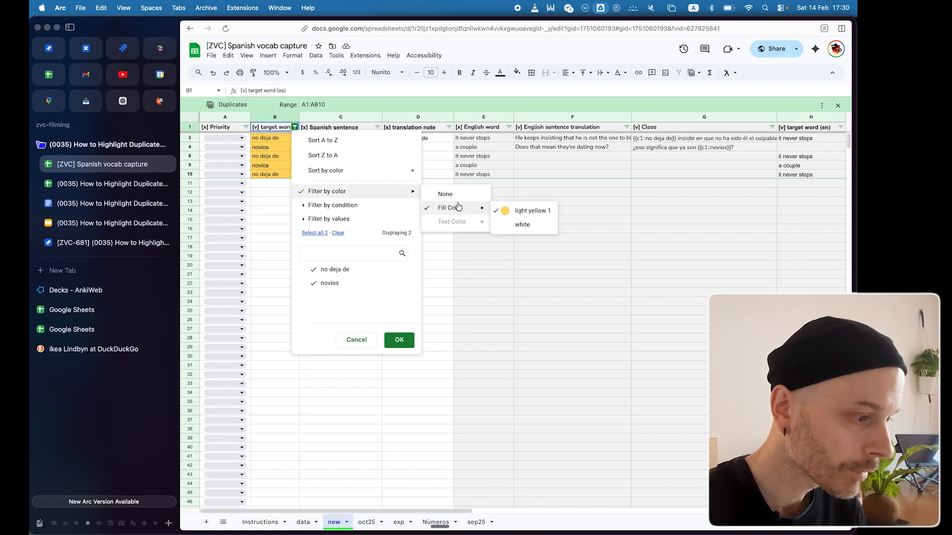
{"action": "left_click", "coordinate": [273, 150]}
{"action": "left_click", "coordinate": [280, 157]}
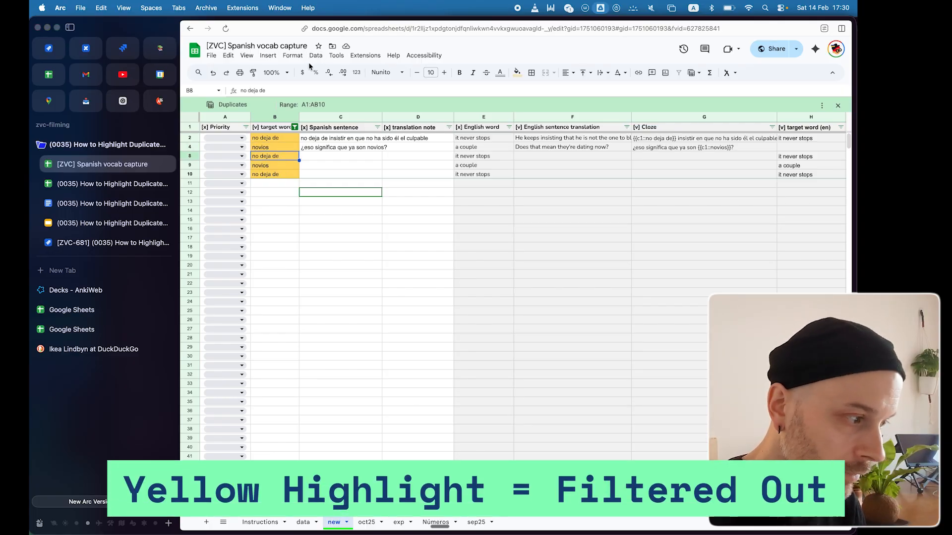
Open the conditional formatting rule applied to B2:B899 to view its custom formula and formatting style.
{"action": "left_click", "coordinate": [291, 58]}
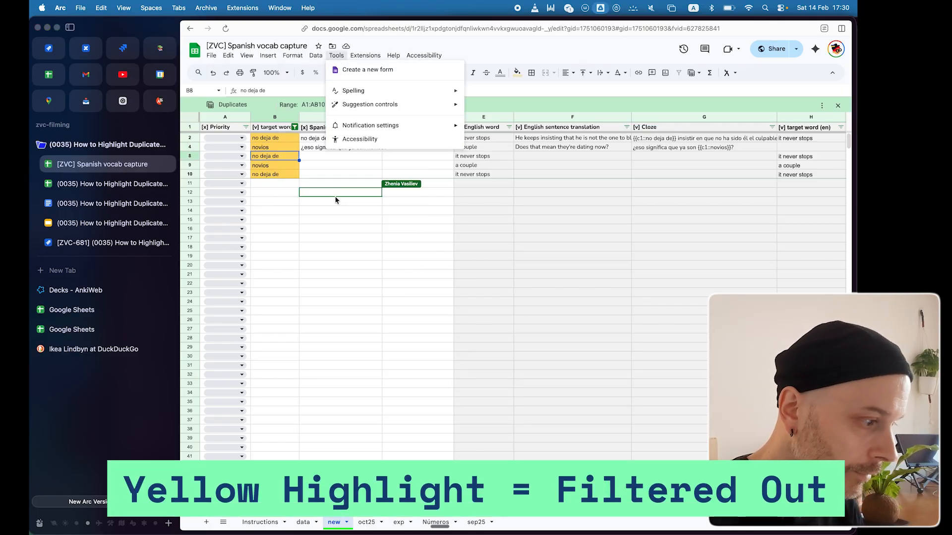
{"action": "left_click", "coordinate": [321, 229]}
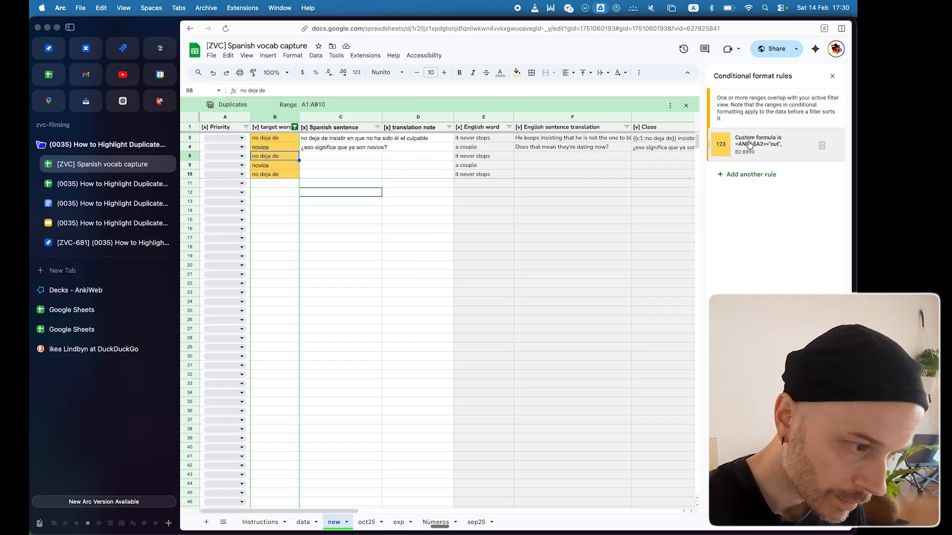
{"action": "left_click", "coordinate": [753, 158]}
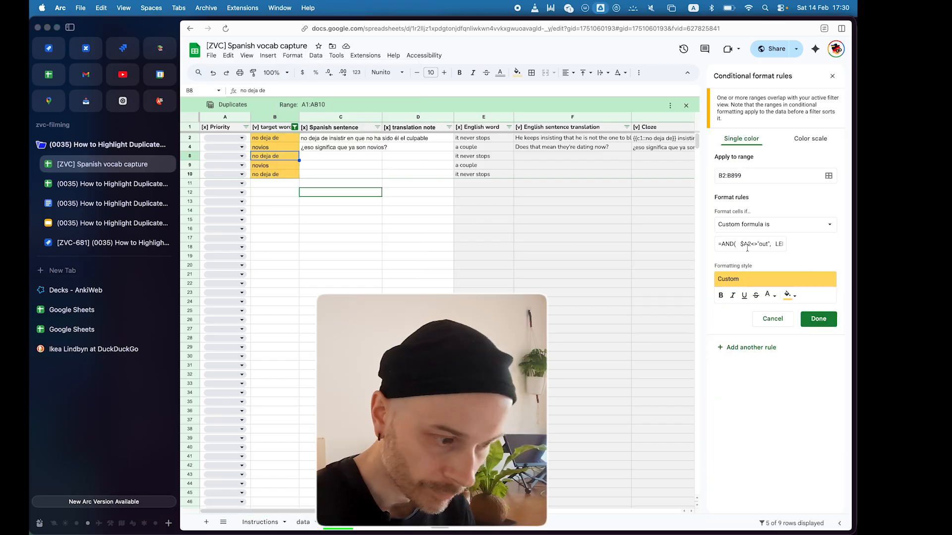
Switch to Notes to read the full duplicate-highlighting formula, and return to the spreadsheet.
{"action": "key", "text": "super+Tab"}
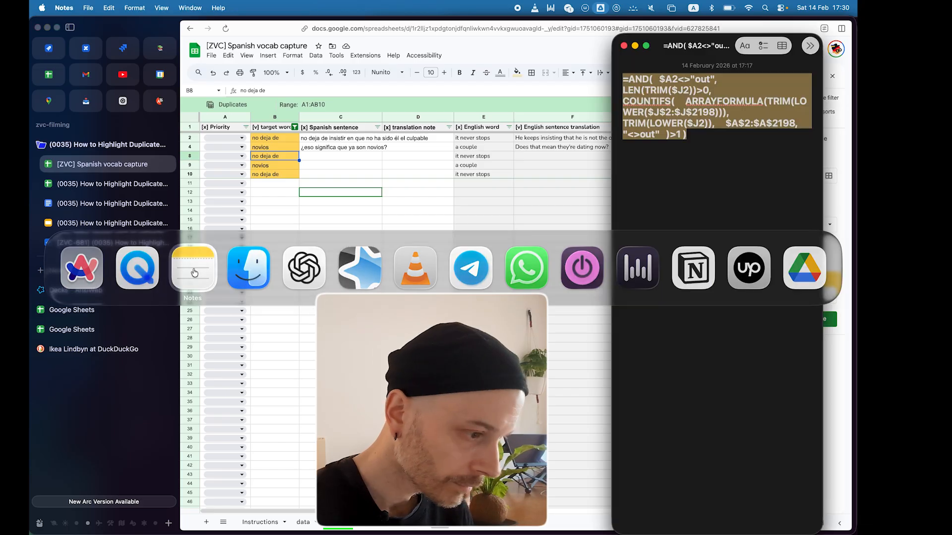
{"action": "left_click", "coordinate": [669, 146]}
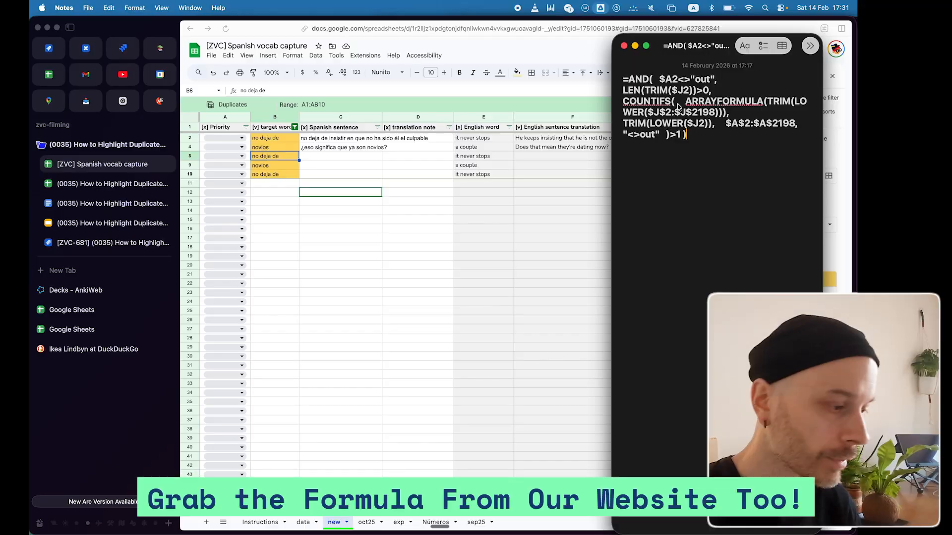
{"action": "key", "text": "super+h"}
Examine the formula in J2 of the es word clean up column, and close the conditional formatting rules.
{"action": "scroll", "coordinate": [507, 238], "scroll_direction": "right", "scroll_amount": 5}
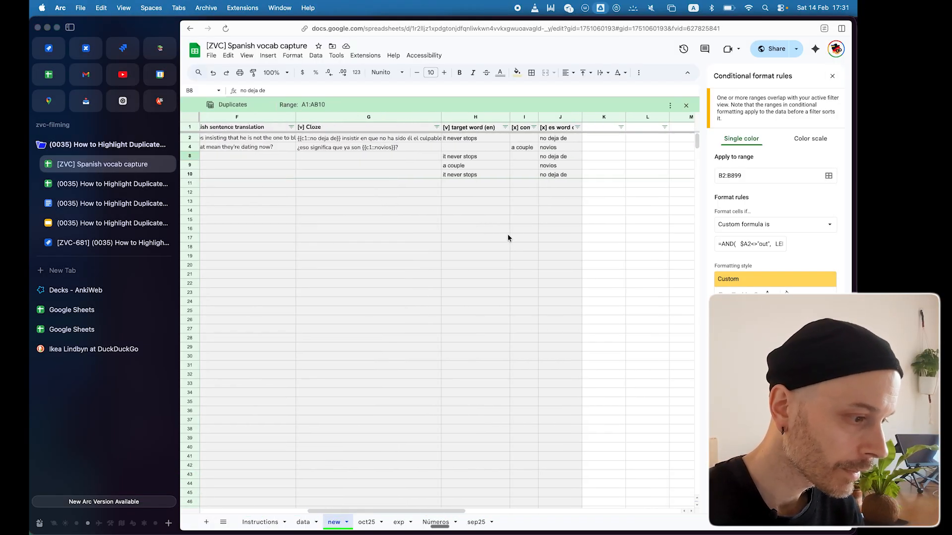
{"action": "left_click", "coordinate": [553, 117]}
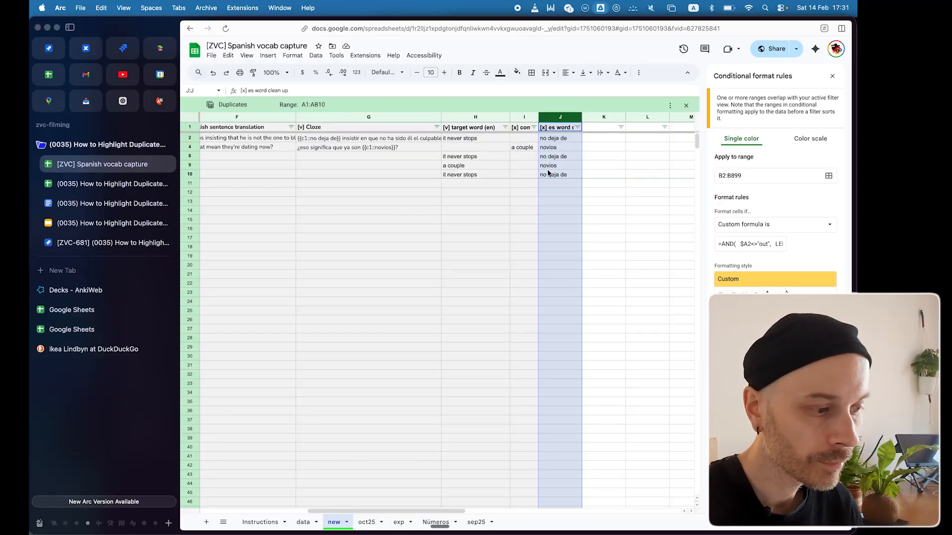
{"action": "left_click", "coordinate": [560, 141]}
{"action": "scroll", "coordinate": [550, 214], "scroll_direction": "left", "scroll_amount": 8}
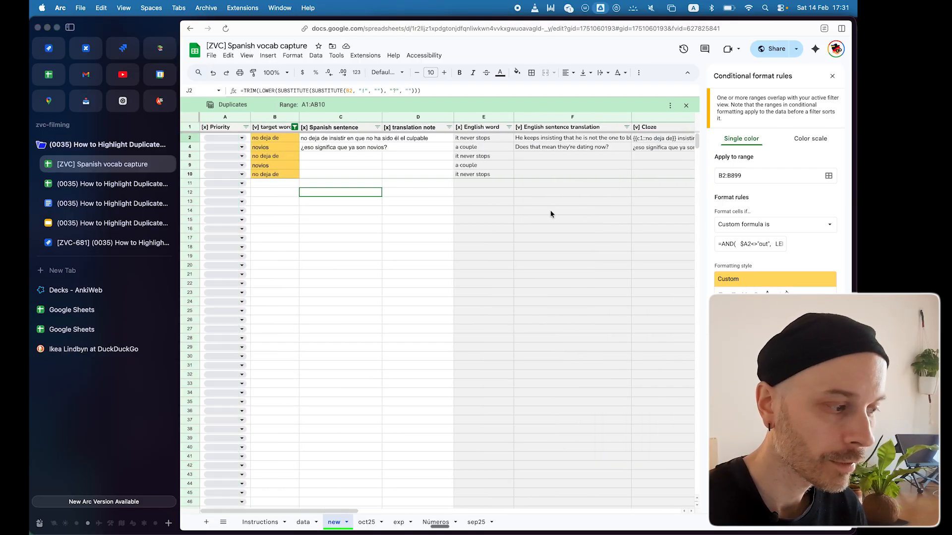
{"action": "left_click", "coordinate": [277, 165]}
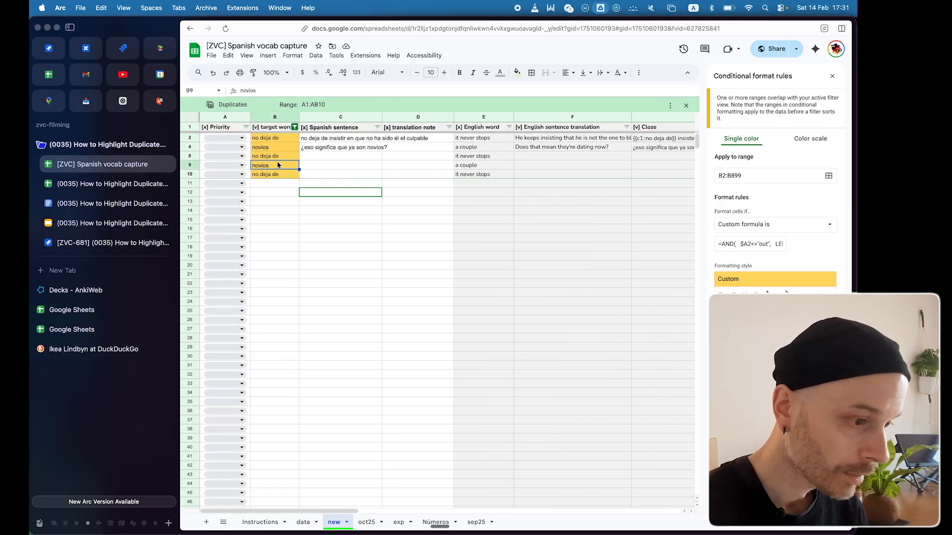
{"action": "left_click", "coordinate": [832, 75]}
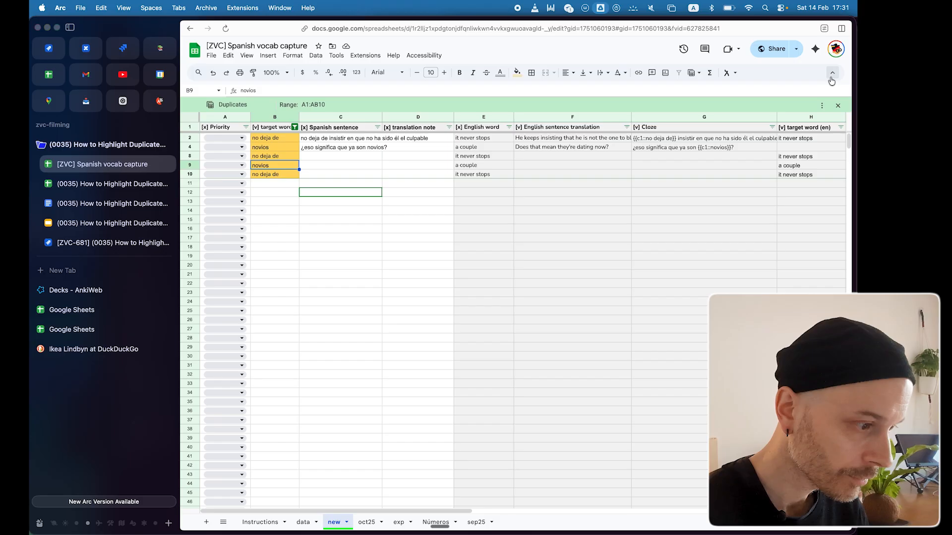
{"action": "left_click", "coordinate": [306, 258]}
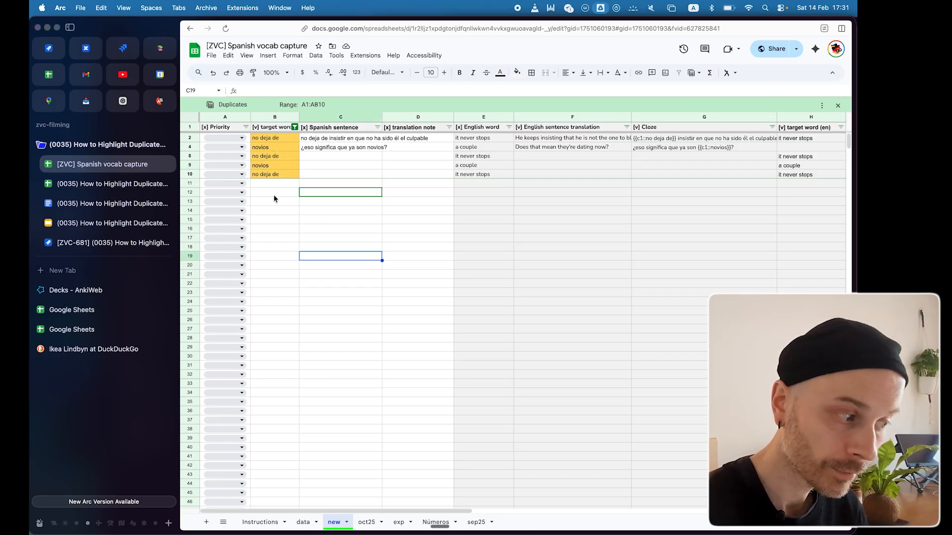
{"action": "left_click", "coordinate": [340, 212]}
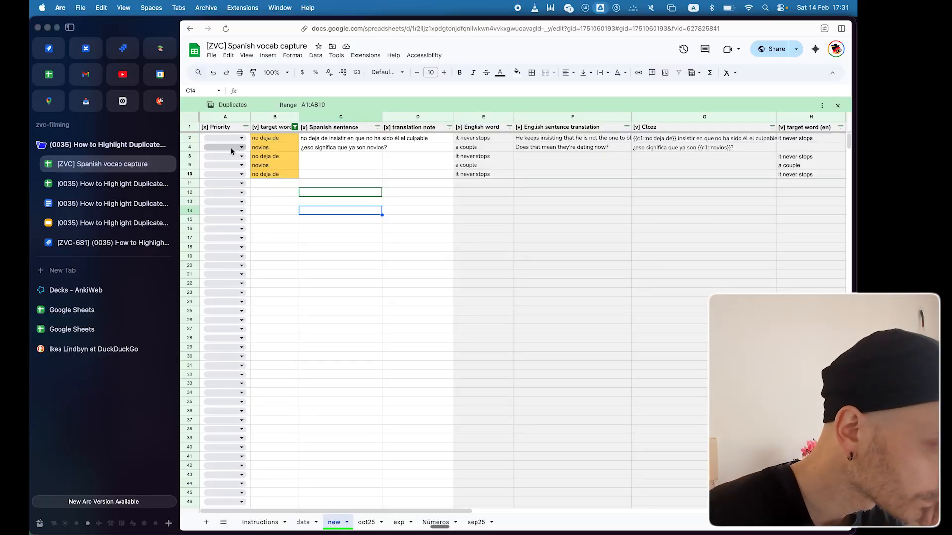
Compare the two novios entries and set the priority of the one without a Spanish sentence, in row 9, to out.
{"action": "left_click", "coordinate": [259, 151]}
{"action": "left_click", "coordinate": [266, 169]}
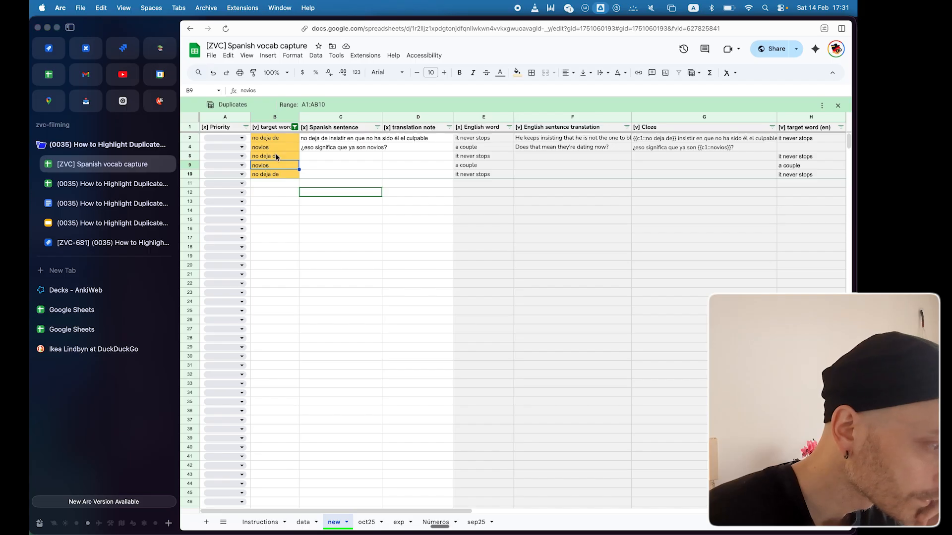
{"action": "left_click", "coordinate": [281, 149]}
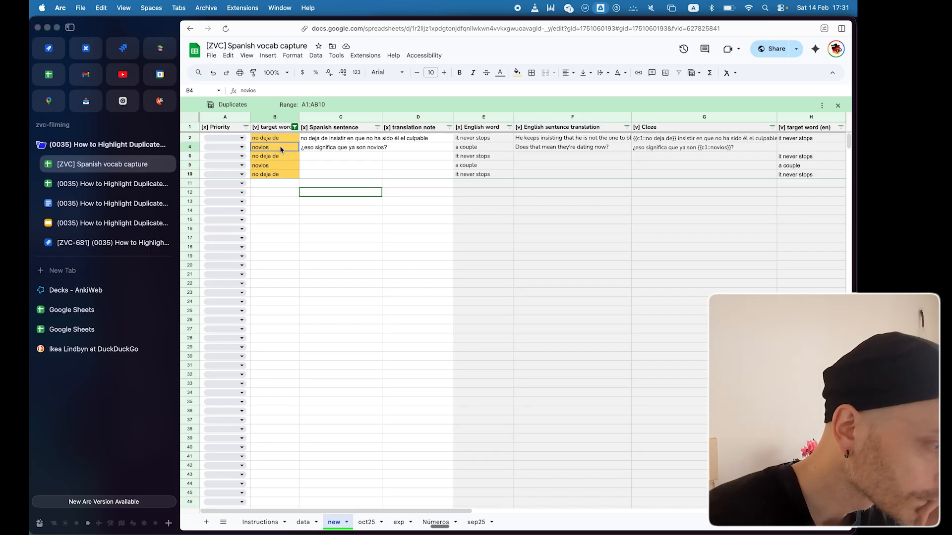
{"action": "left_click", "coordinate": [326, 149]}
{"action": "left_click", "coordinate": [189, 146]}
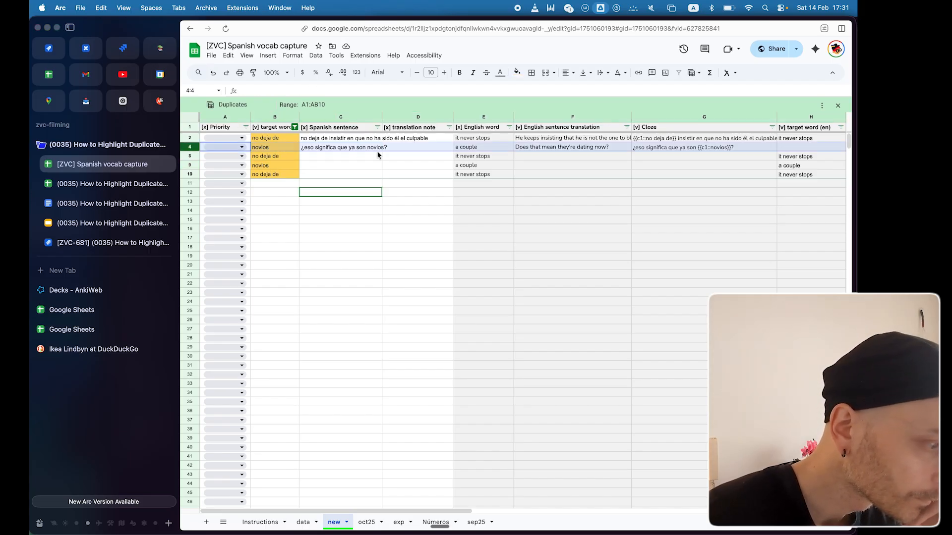
{"action": "left_click", "coordinate": [326, 166]}
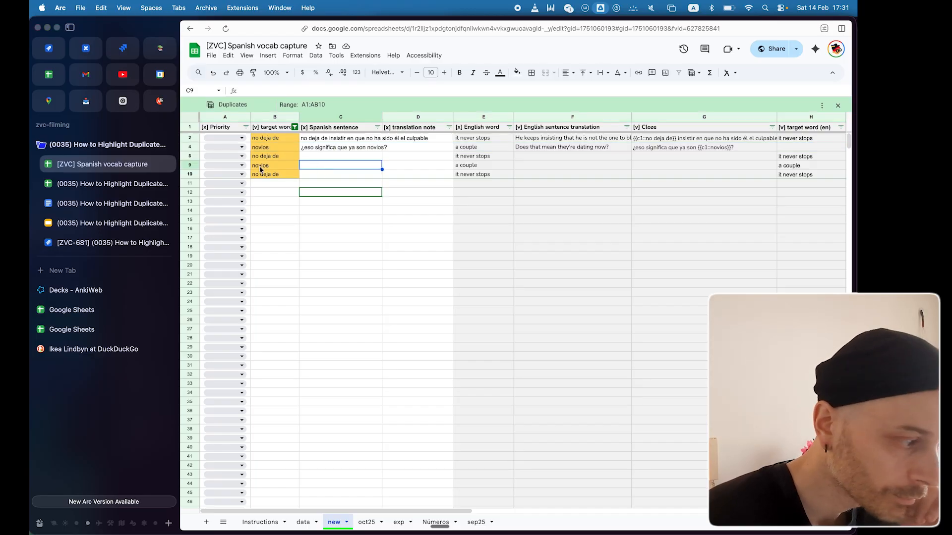
{"action": "left_click", "coordinate": [241, 164]}
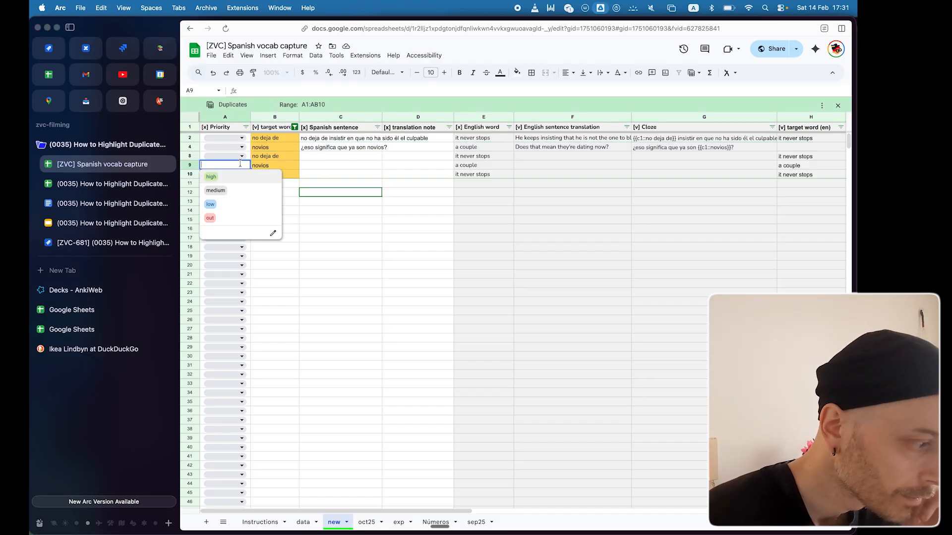
{"action": "left_click", "coordinate": [210, 218]}
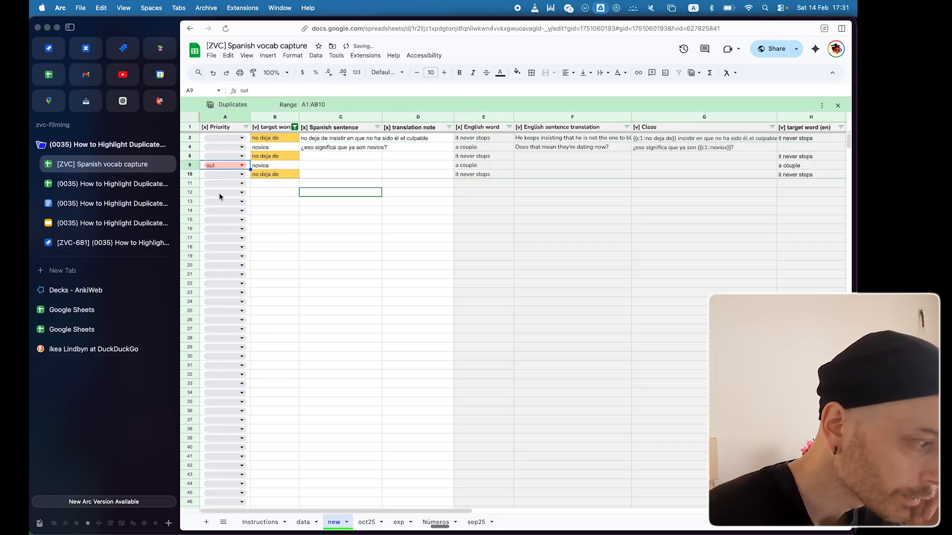
{"action": "left_click", "coordinate": [274, 167]}
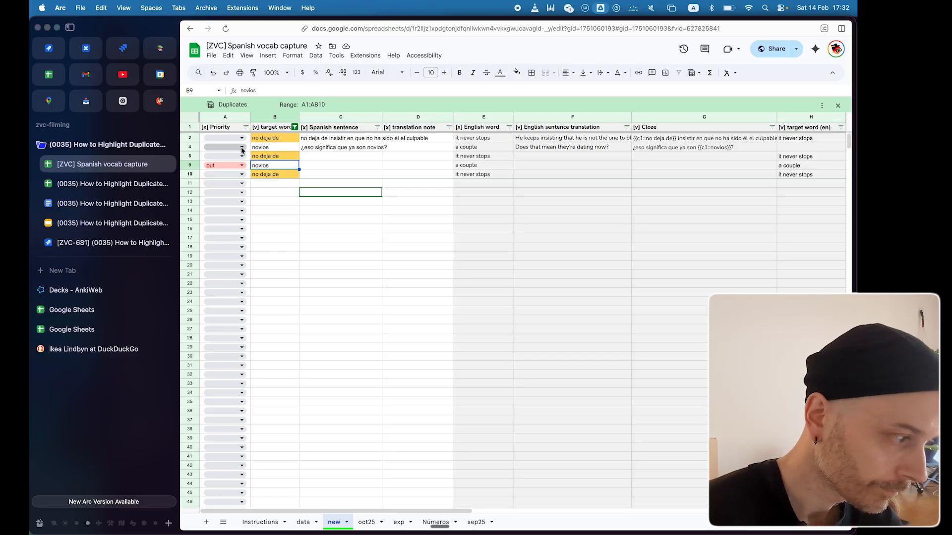
Set the priority of the novios entry in row 4 to high, and close the Duplicates filter view.
{"action": "left_click", "coordinate": [241, 148]}
{"action": "left_click", "coordinate": [245, 159]}
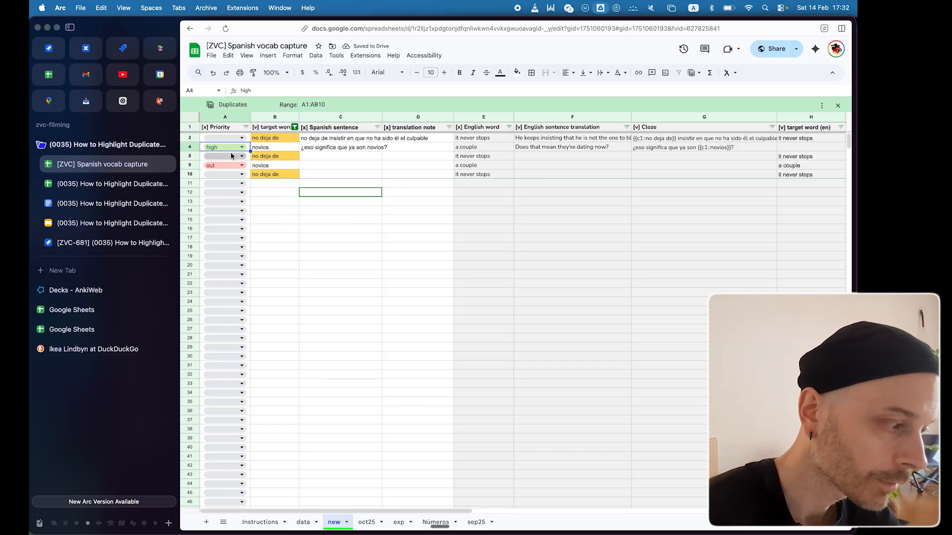
{"action": "left_click", "coordinate": [837, 107]}
{"action": "left_click", "coordinate": [463, 232]}
{"action": "left_click", "coordinate": [285, 258]}
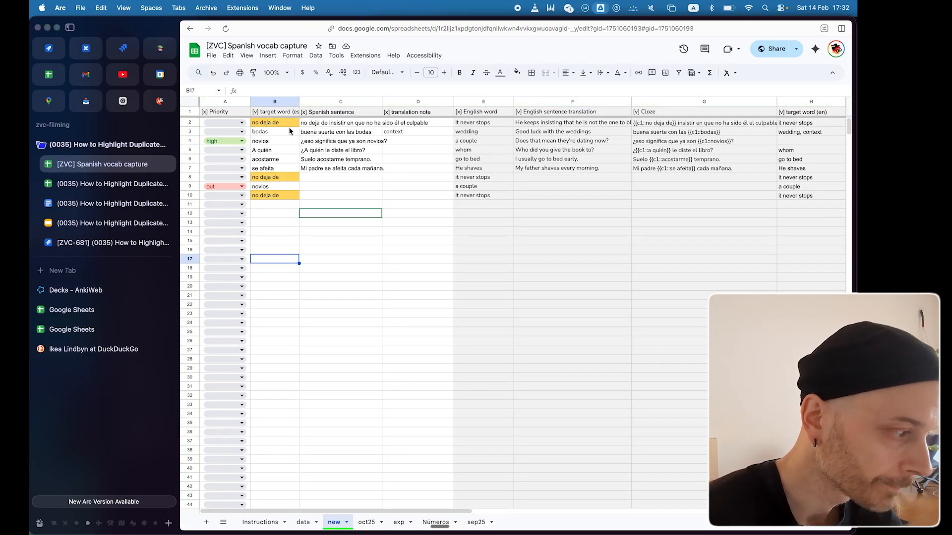
Set the priority of bodas in row 3 to medium and of se afeita in row 7 to low.
{"action": "left_click", "coordinate": [242, 133]}
{"action": "left_click", "coordinate": [236, 159]}
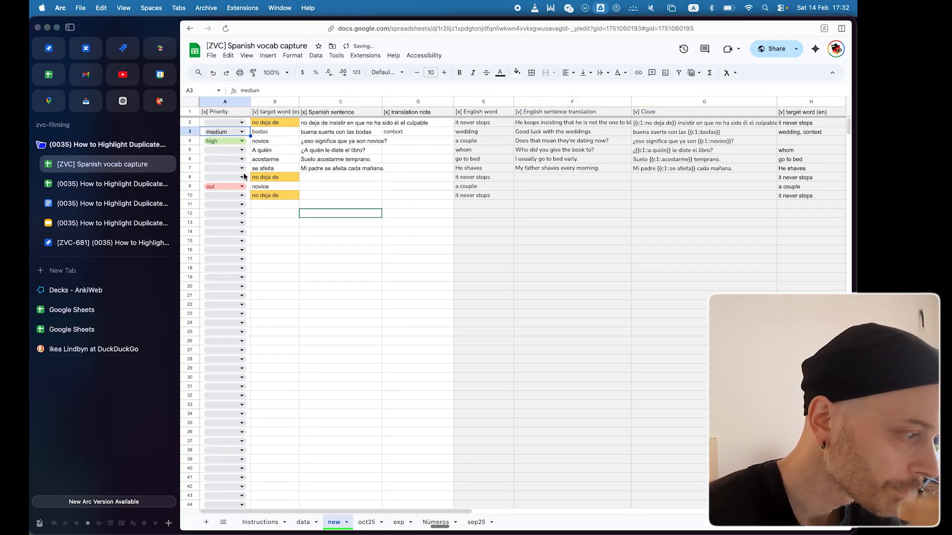
{"action": "left_click", "coordinate": [242, 170]}
{"action": "left_click", "coordinate": [226, 210]}
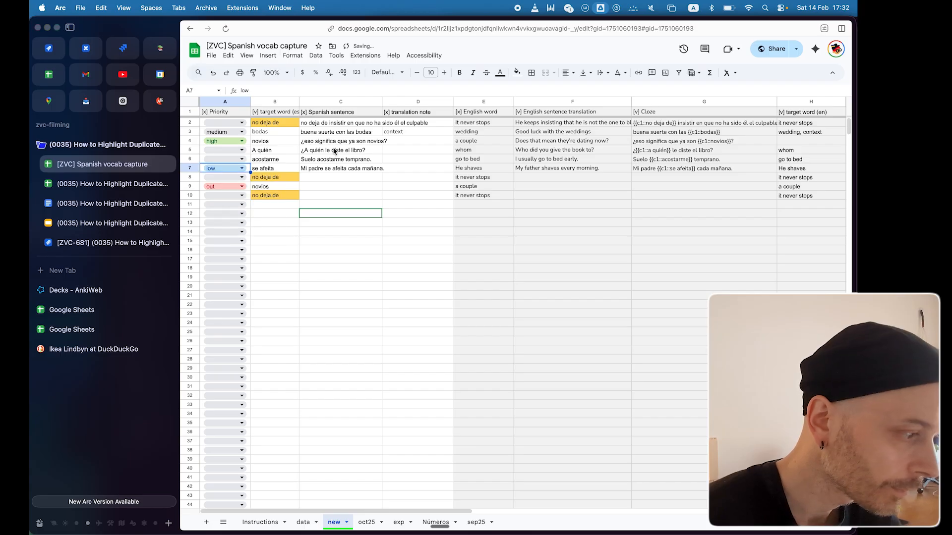
{"action": "left_click", "coordinate": [333, 151]}
{"action": "left_click", "coordinate": [353, 178]}
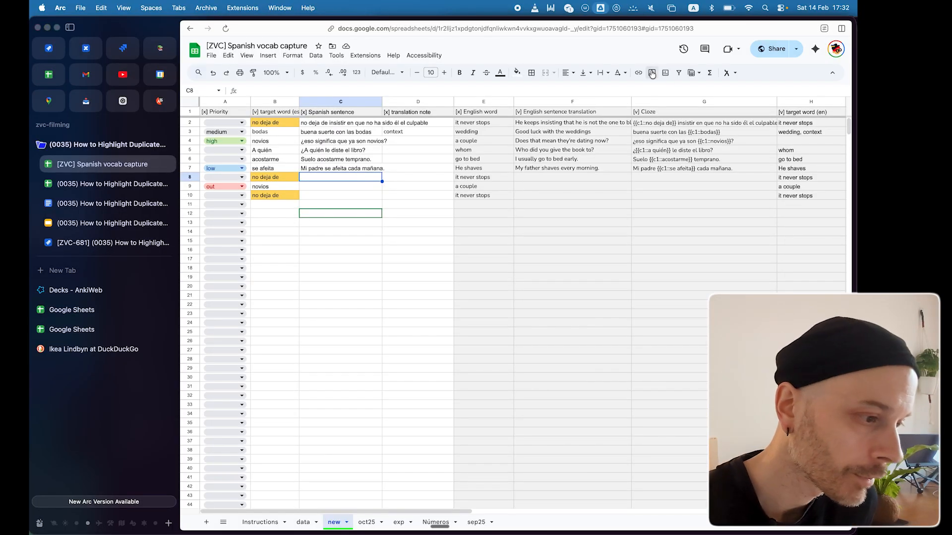
Apply the by priority filter view, inspect the Priority column's filter values without changing them, and close the view.
{"action": "left_click", "coordinate": [697, 73]}
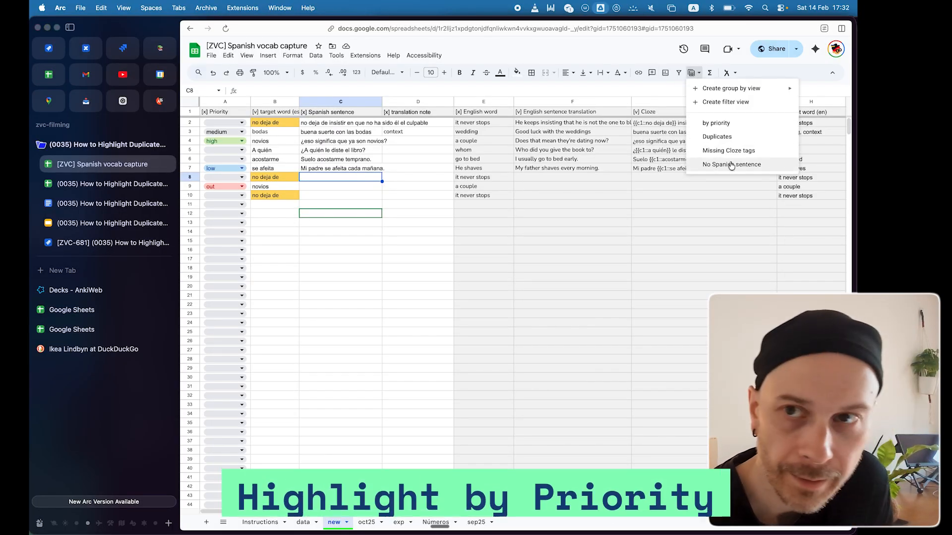
{"action": "left_click", "coordinate": [714, 124]}
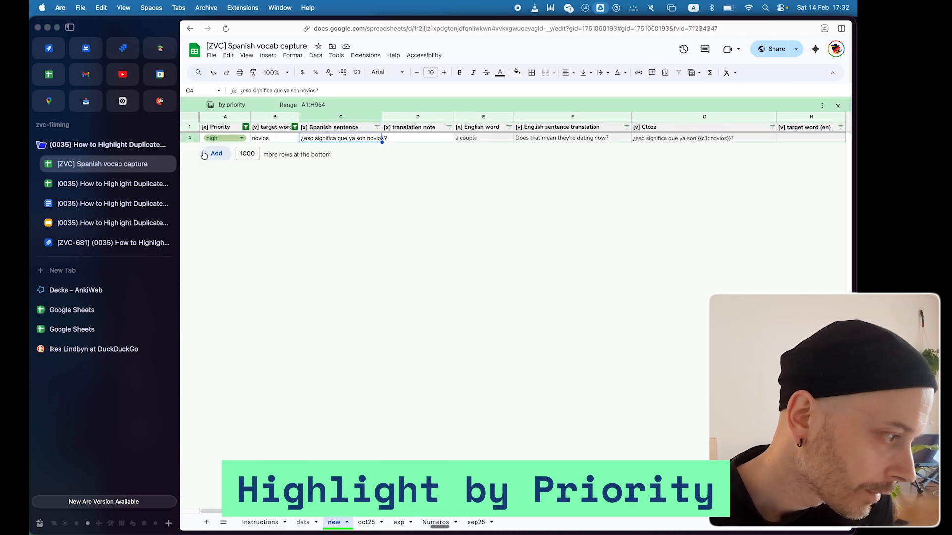
{"action": "left_click", "coordinate": [246, 126]}
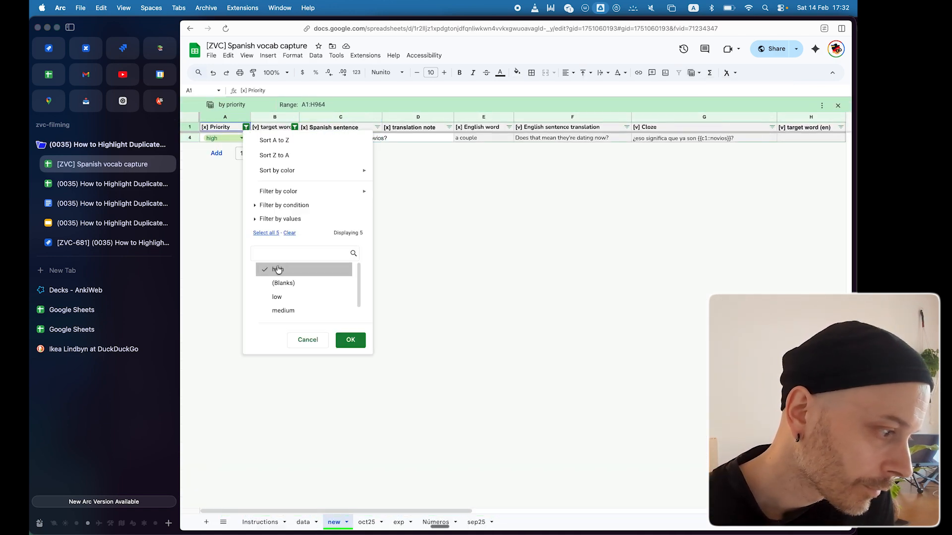
{"action": "left_click", "coordinate": [351, 341]}
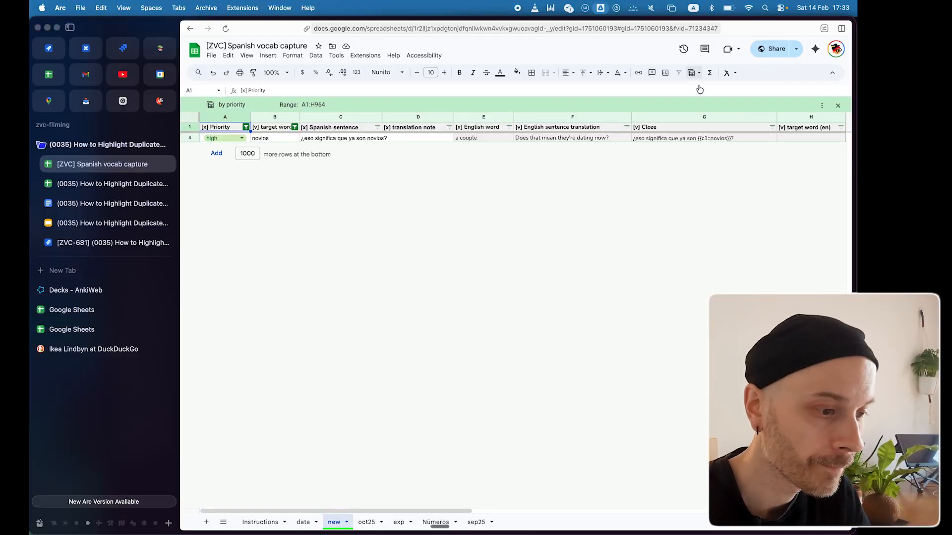
{"action": "left_click", "coordinate": [838, 107]}
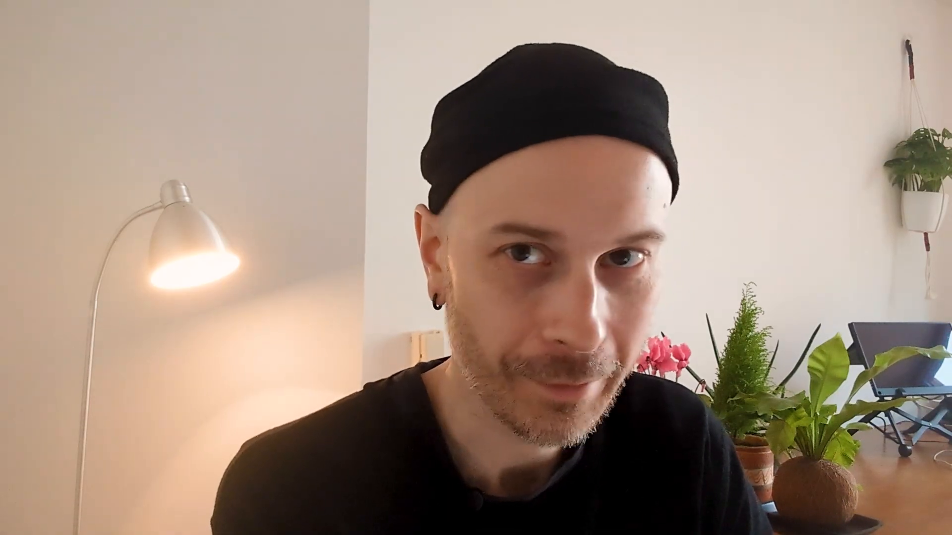
{"action": "left_click", "coordinate": [302, 243]}
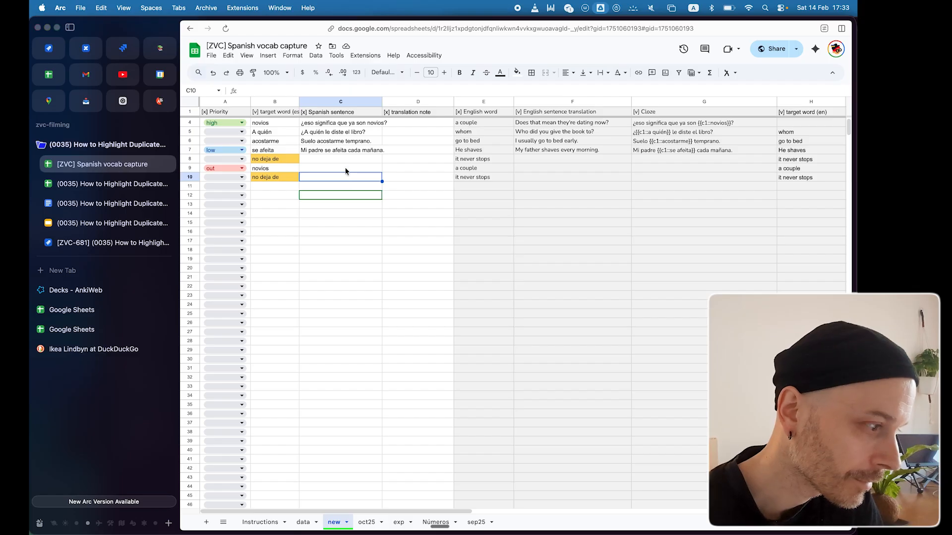
{"action": "left_click", "coordinate": [323, 159]}
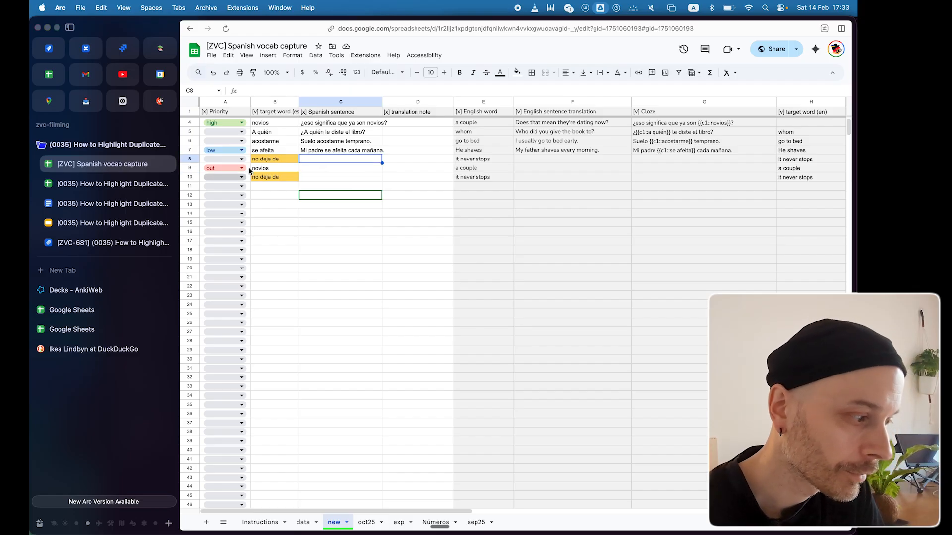